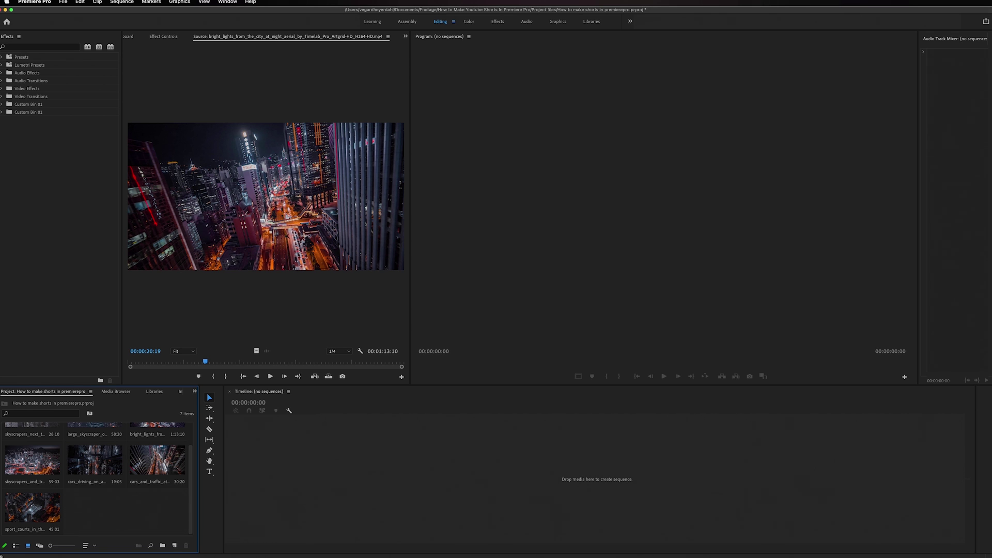
scroll(140, 480, up, 2)
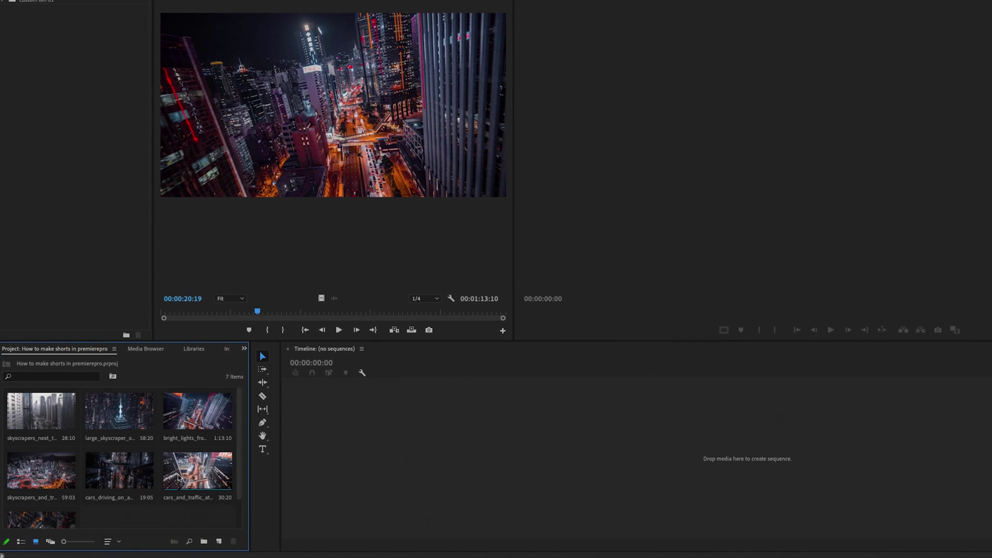
- Mark a 3:13 in/out range on the cars and traffic night clip and drop it into a new sequence
double_click(180, 475)
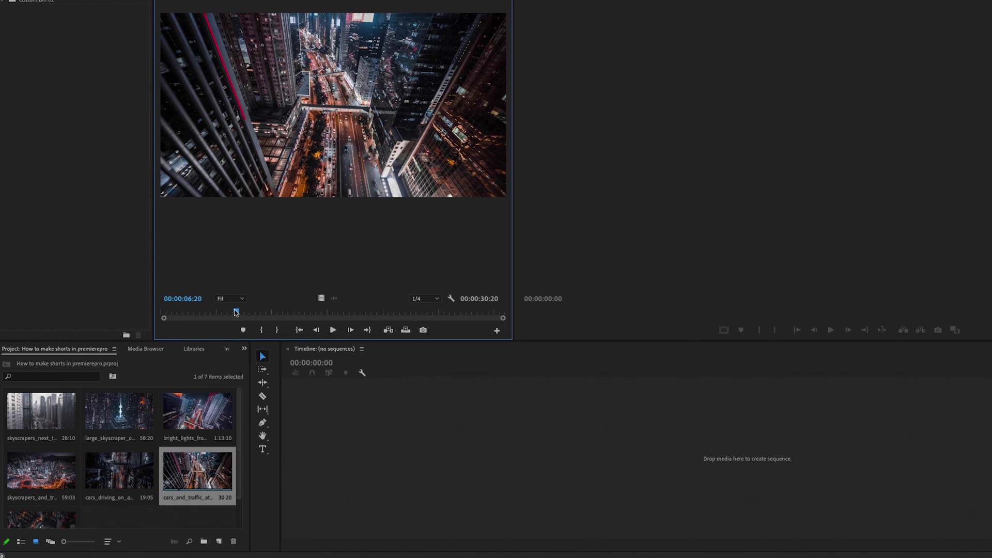
key(i)
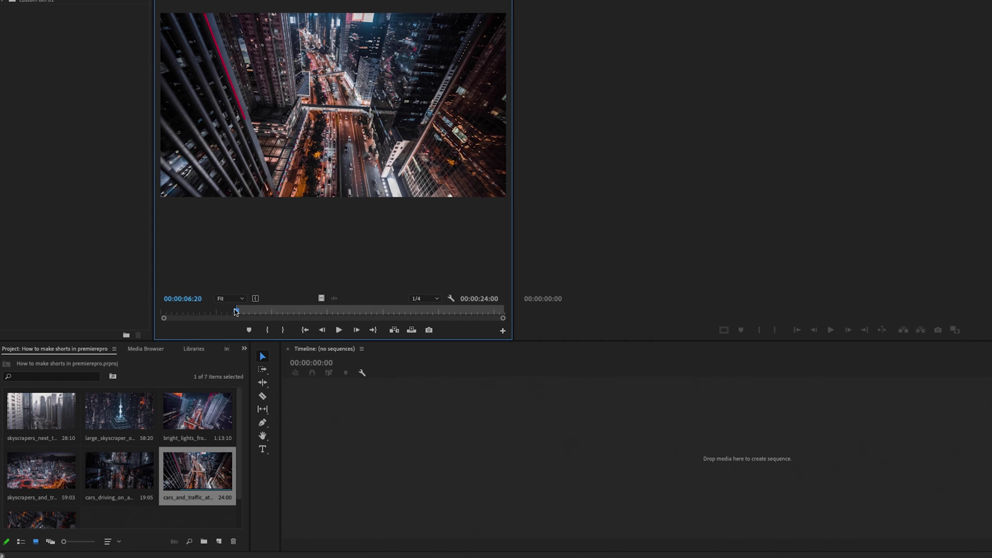
drag(236, 312, 276, 314)
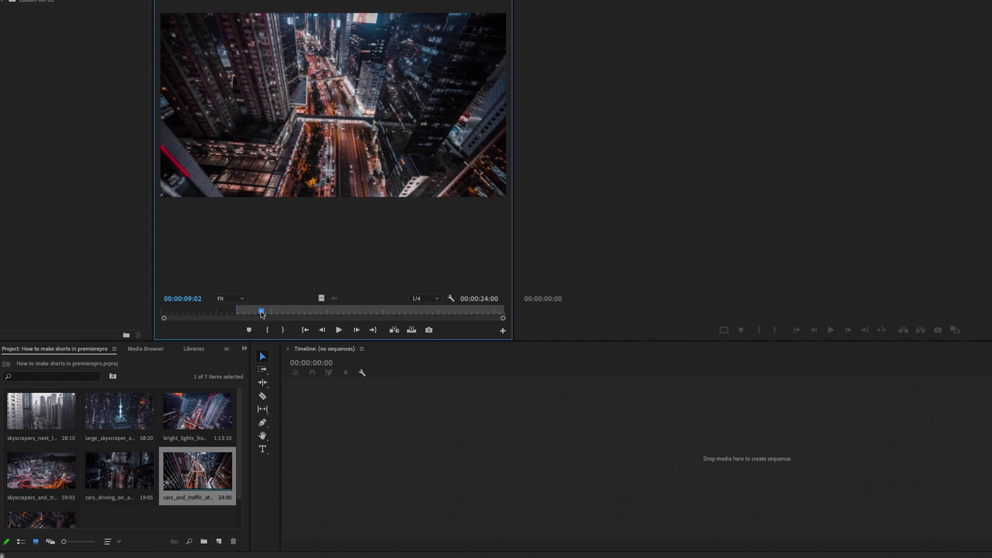
key(o)
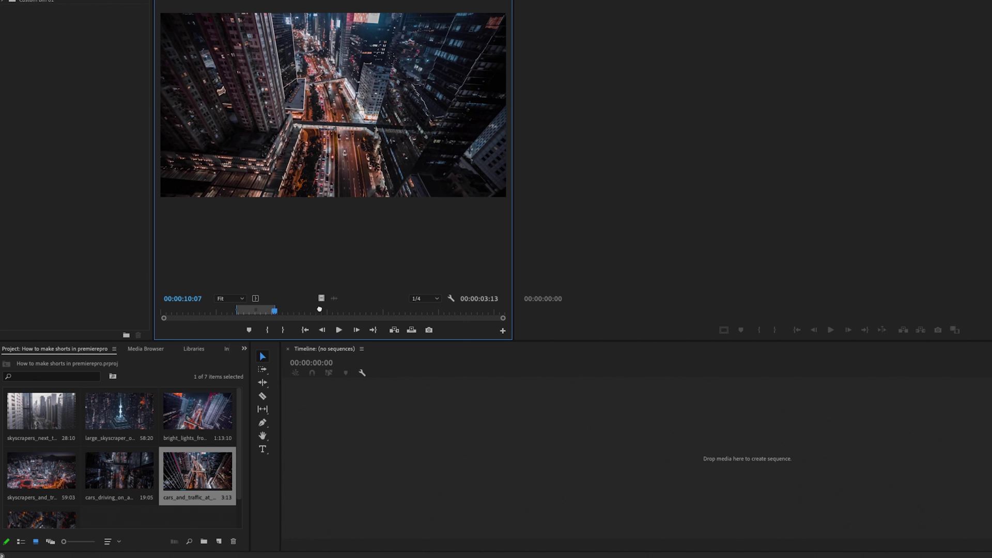
drag(325, 401, 324, 422)
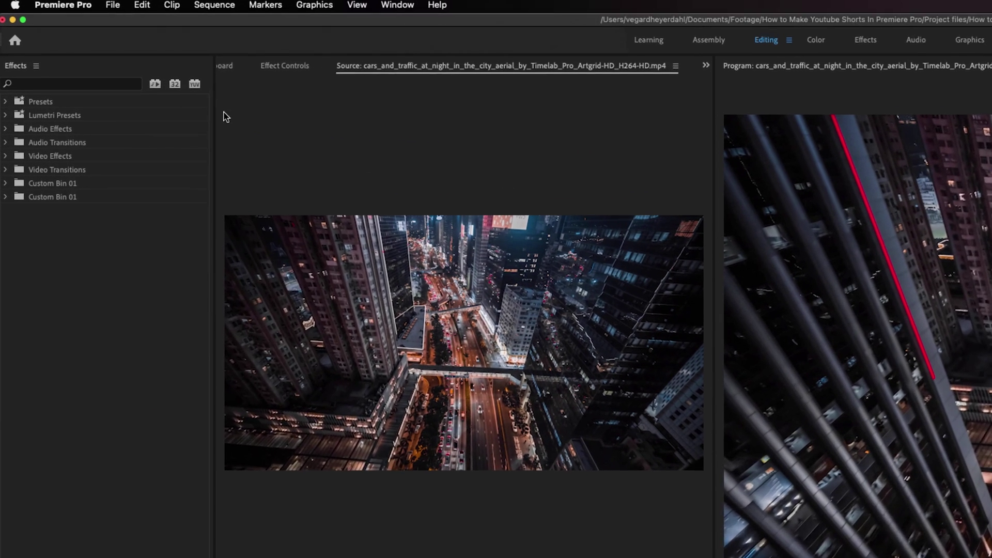
- Change the sequence frame size to 1080 horizontal by 1920 vertical in Sequence Settings
click(122, 2)
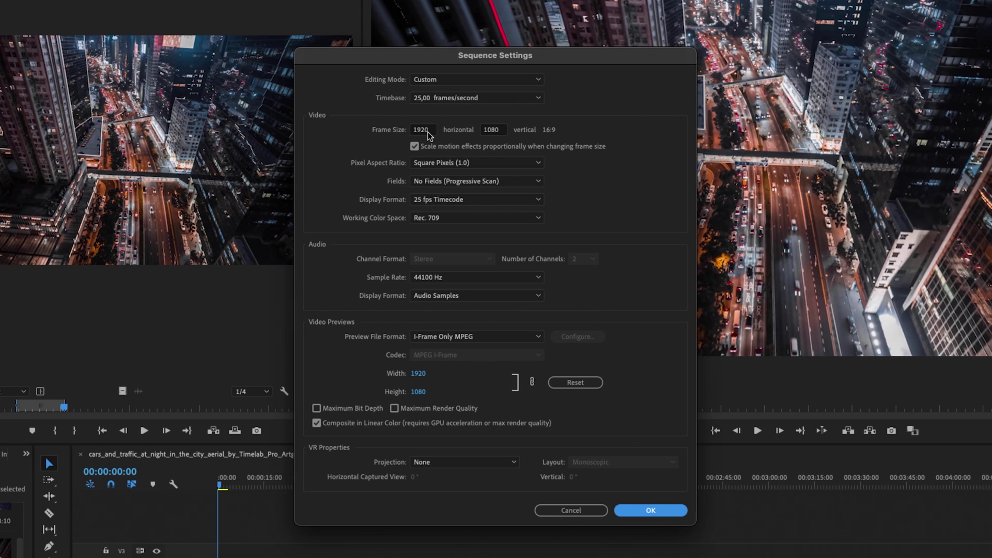
double_click(425, 130)
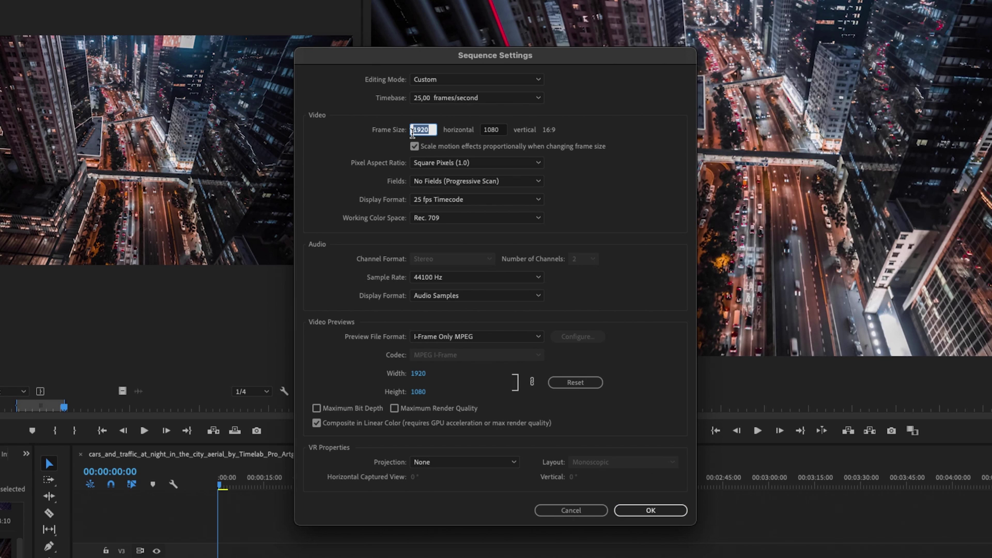
text(1080)
key(Tab)
text(1920)
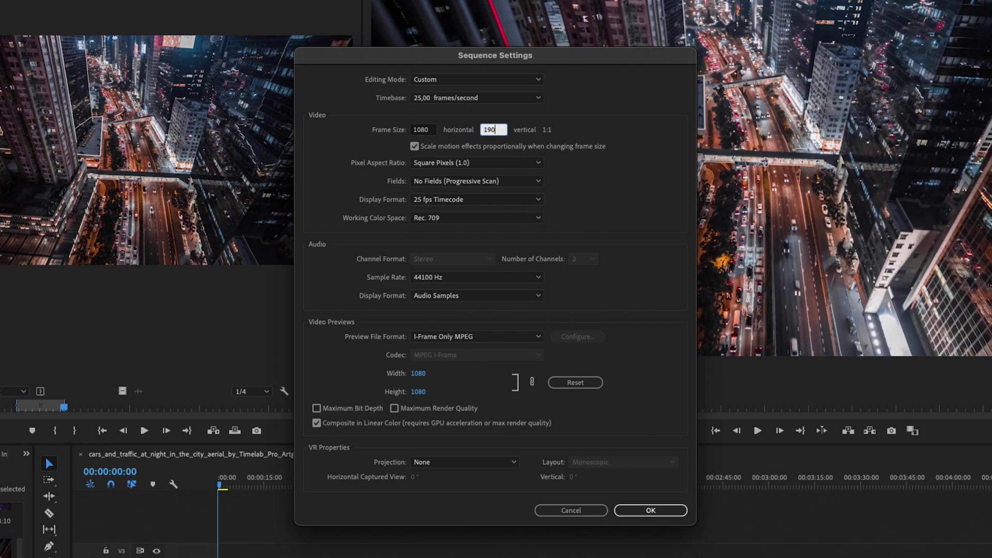
click(608, 159)
click(680, 511)
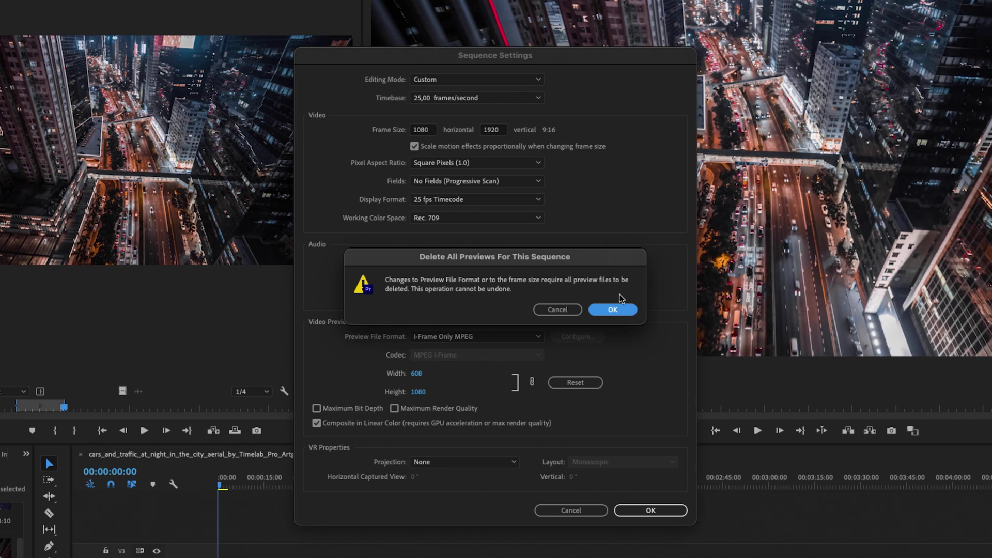
- Confirm deleting all previews so the resized vertical sequence takes effect
click(613, 310)
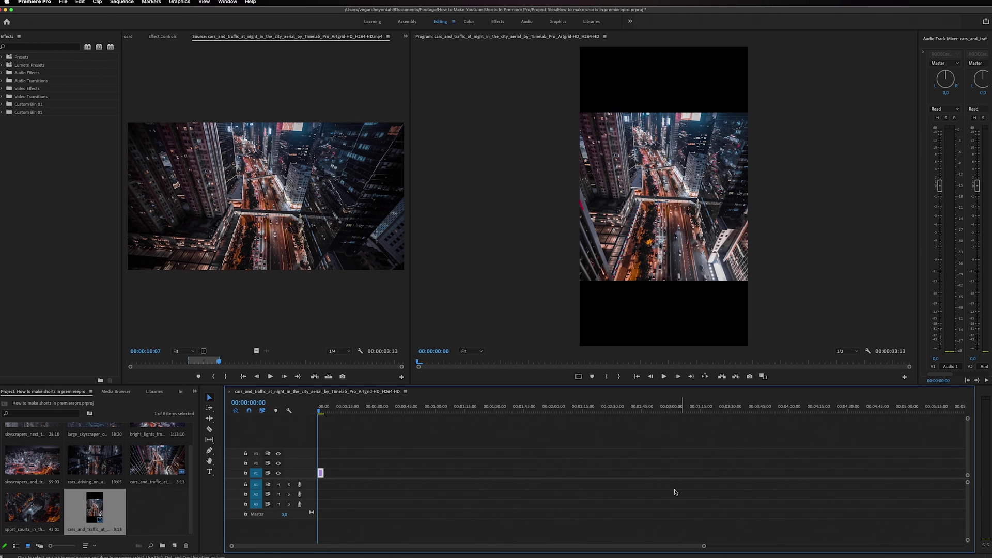
drag(704, 545, 344, 545)
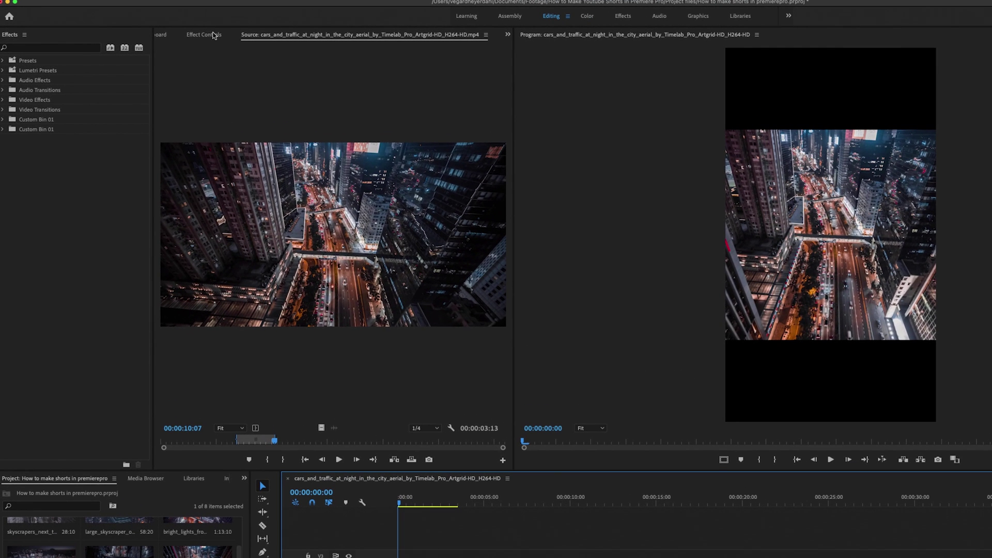
- Scale the traffic clip to 178 with horizontal position 343 so it fills the frame, then preview it
click(204, 35)
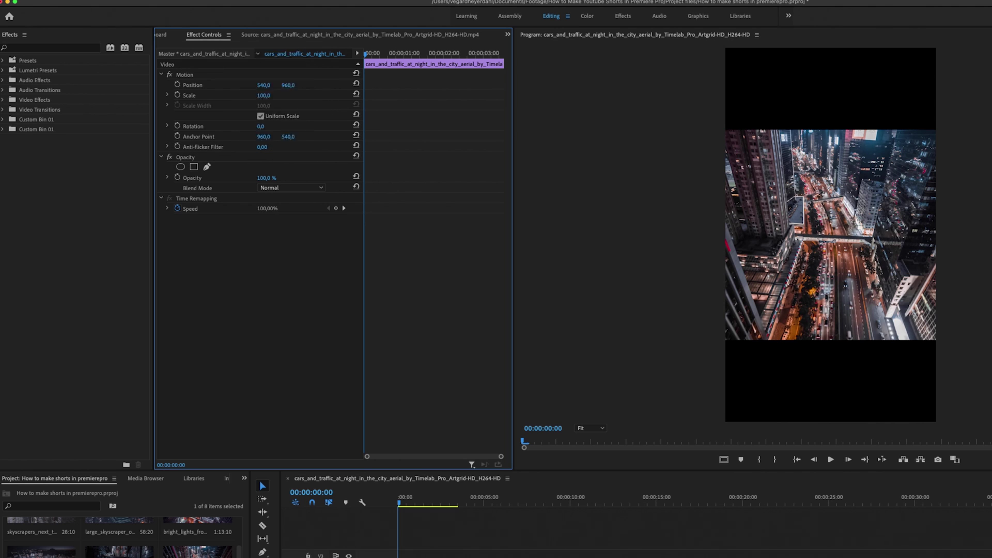
click(264, 95)
text(1)
text(78)
key(Return)
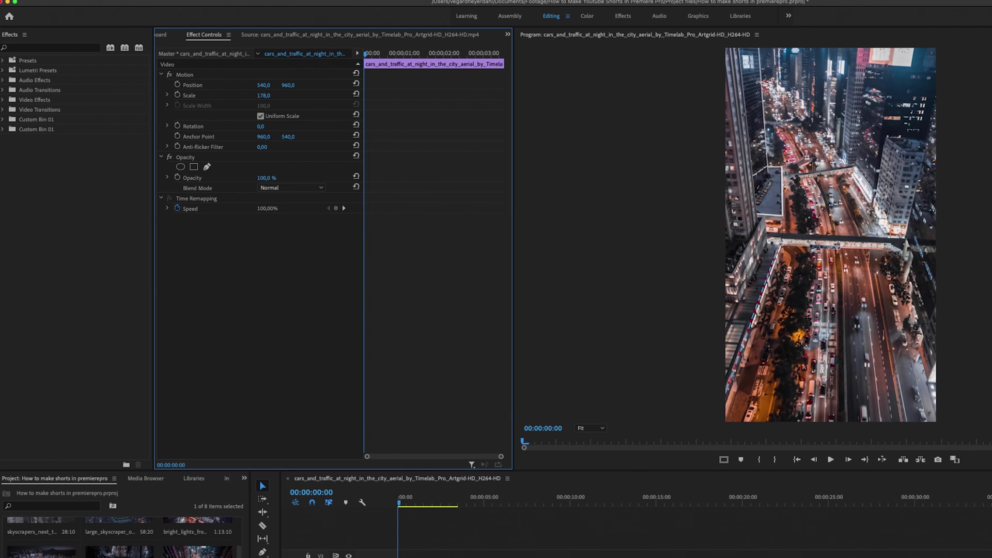
mouse_move(264, 84)
mouse_down()
mouse_move(326, 85)
mouse_move(253, 85)
mouse_up()
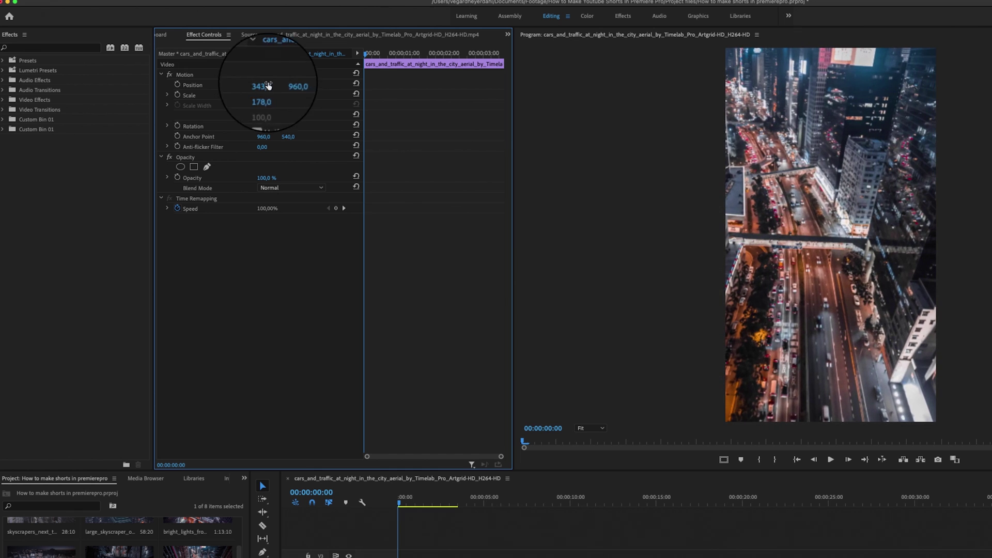
key(space)
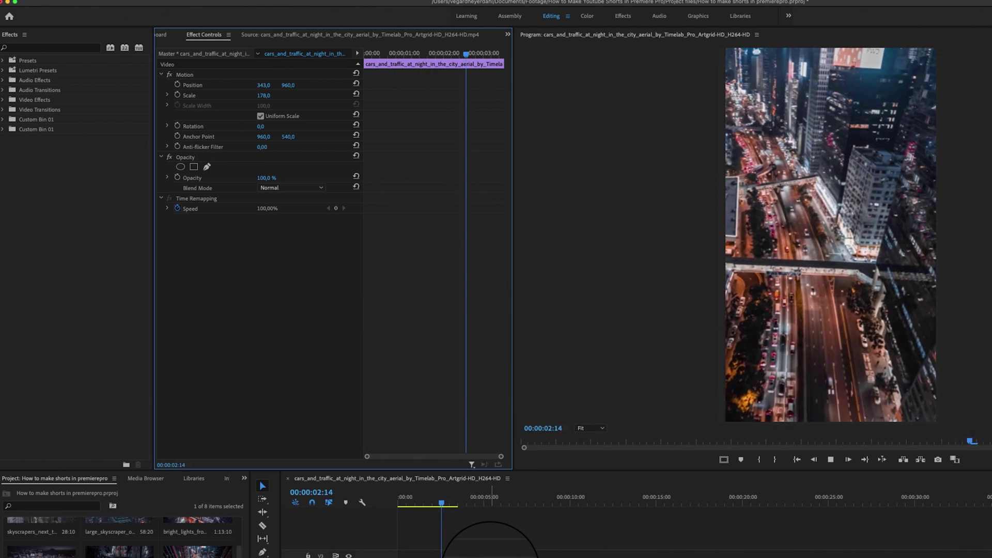
key(space)
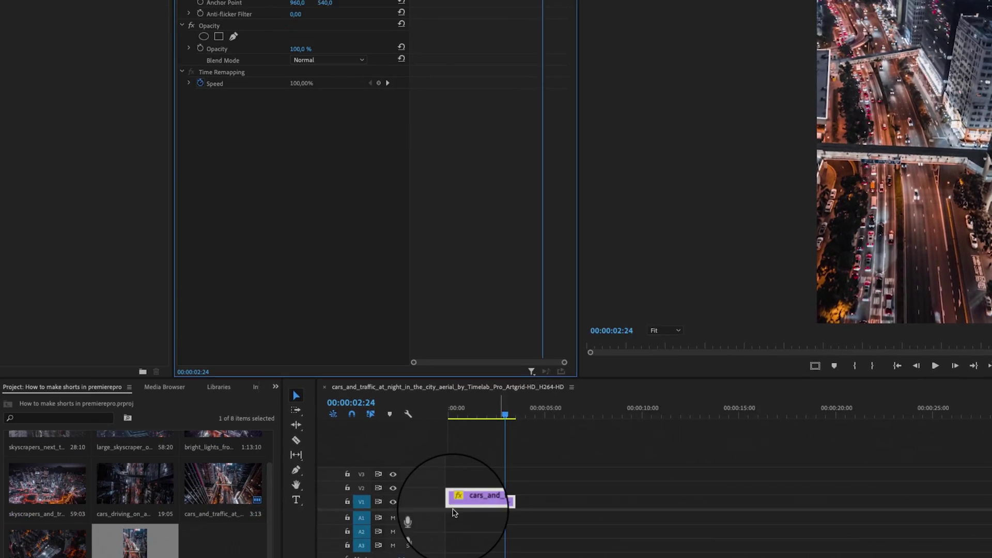
- Mark a four-second range starting at 00:00:14:06 on the skyscrapers night aerial clip
double_click(141, 413)
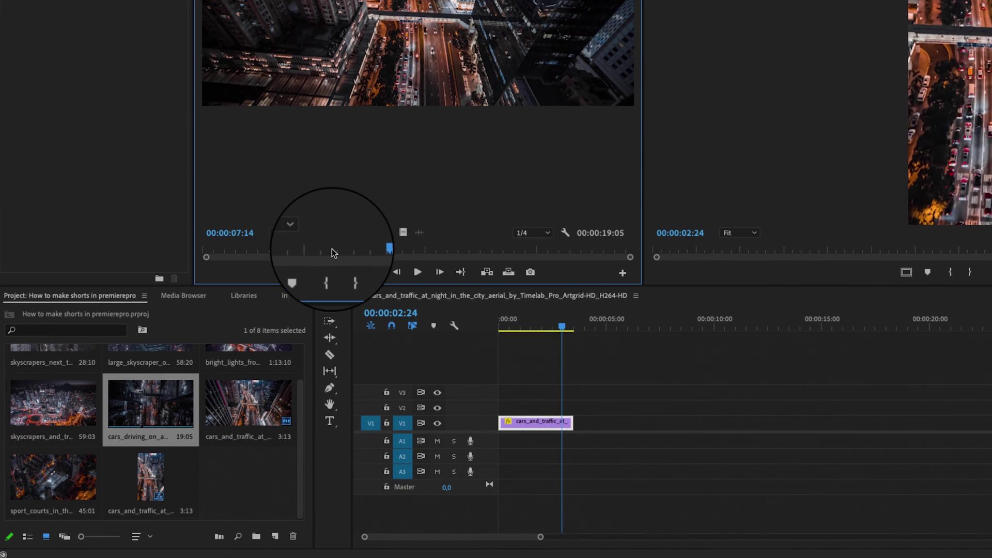
key(Left)
key(shift+o)
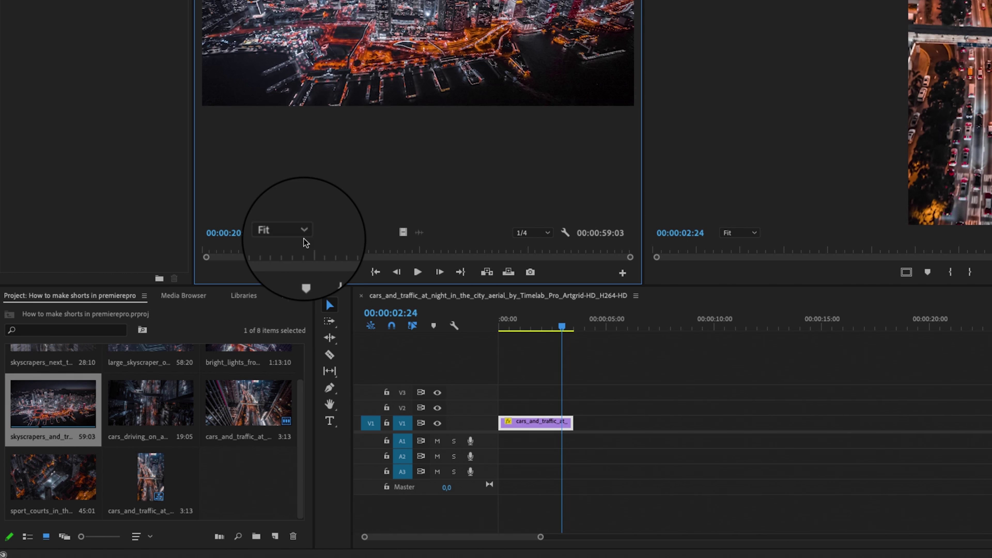
click(306, 253)
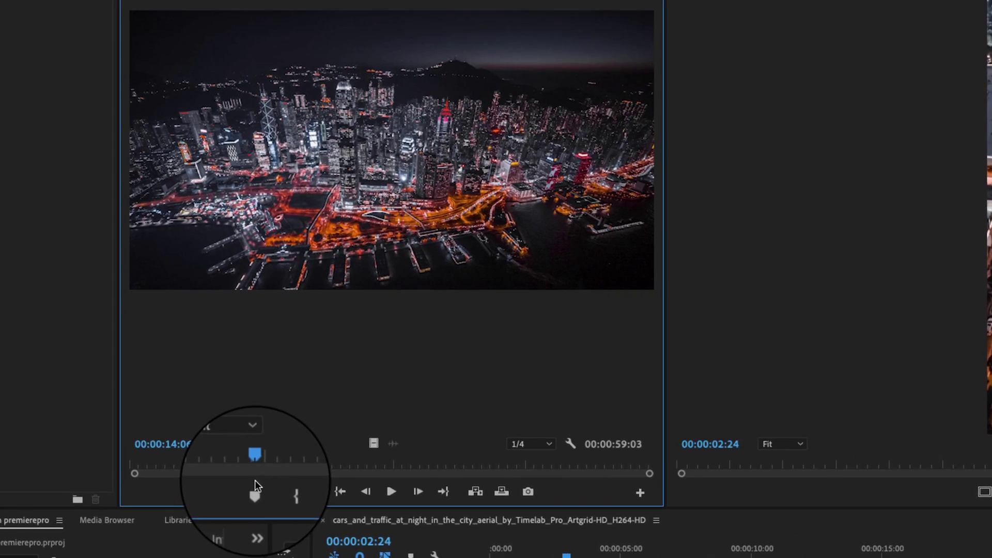
key(i)
drag(233, 500, 284, 500)
key(o)
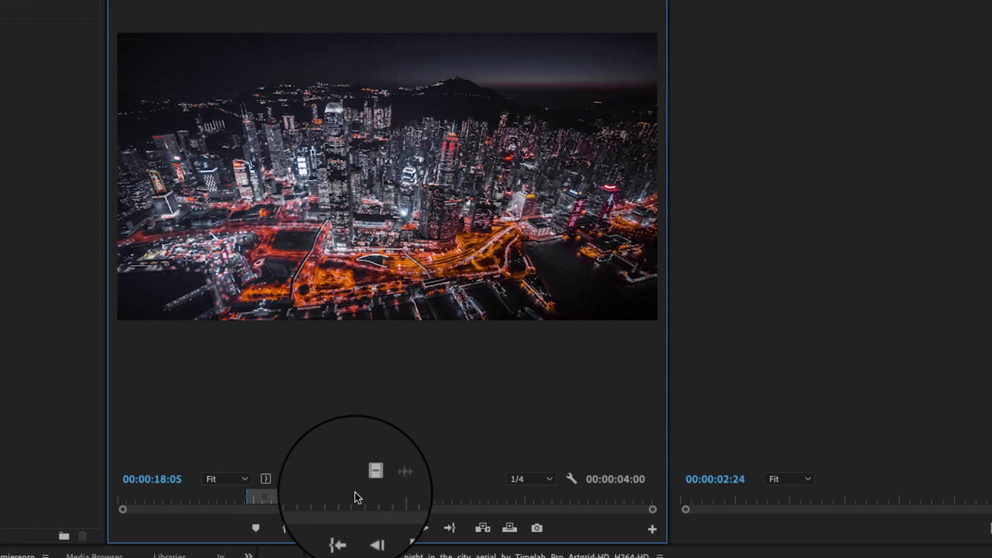
- Place the video-only skyscrapers excerpt on V1 right after the traffic clip
mouse_move(368, 478)
mouse_down()
mouse_move(307, 429)
mouse_move(233, 437)
mouse_up()
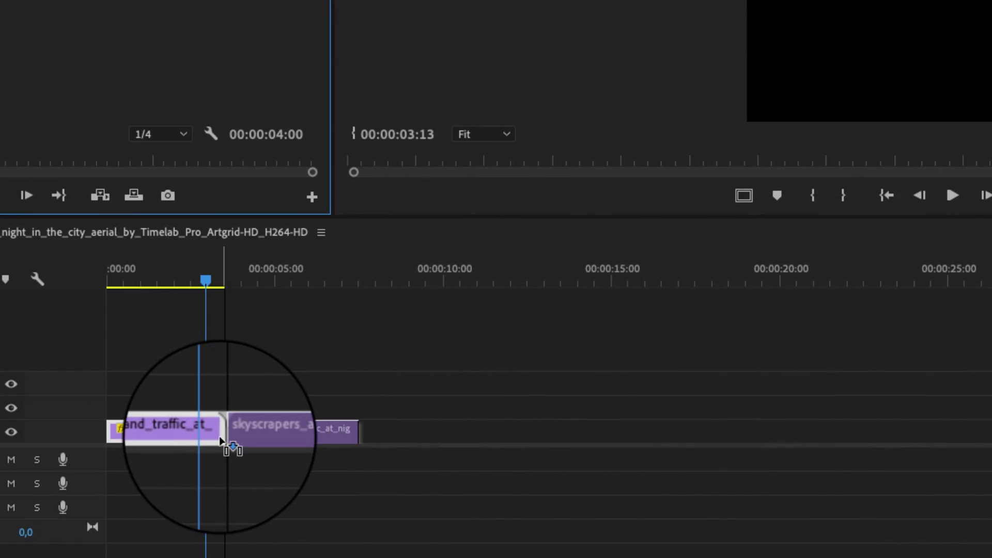
click(383, 412)
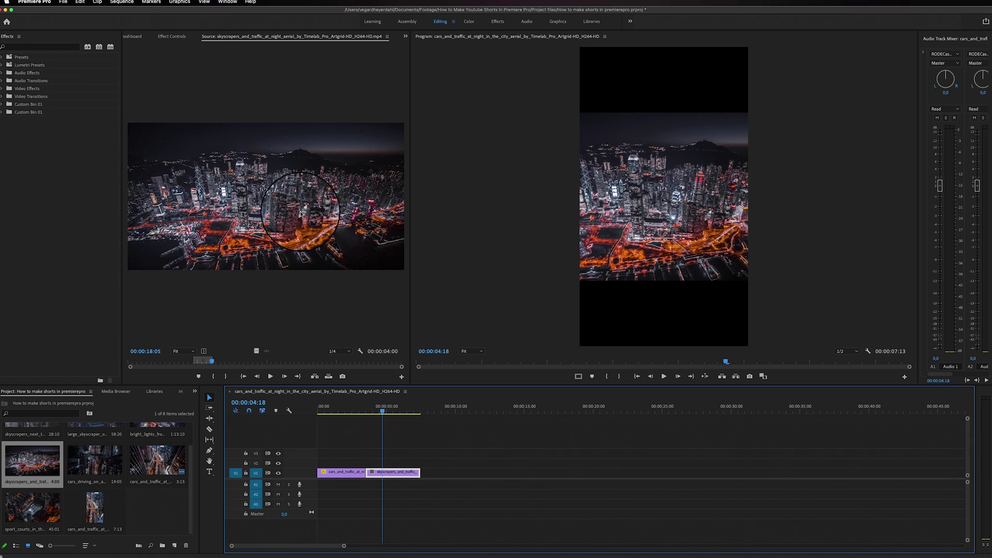
- Scale the skyscrapers clip to 178 to fill the vertical frame and play the sequence from the start
click(176, 36)
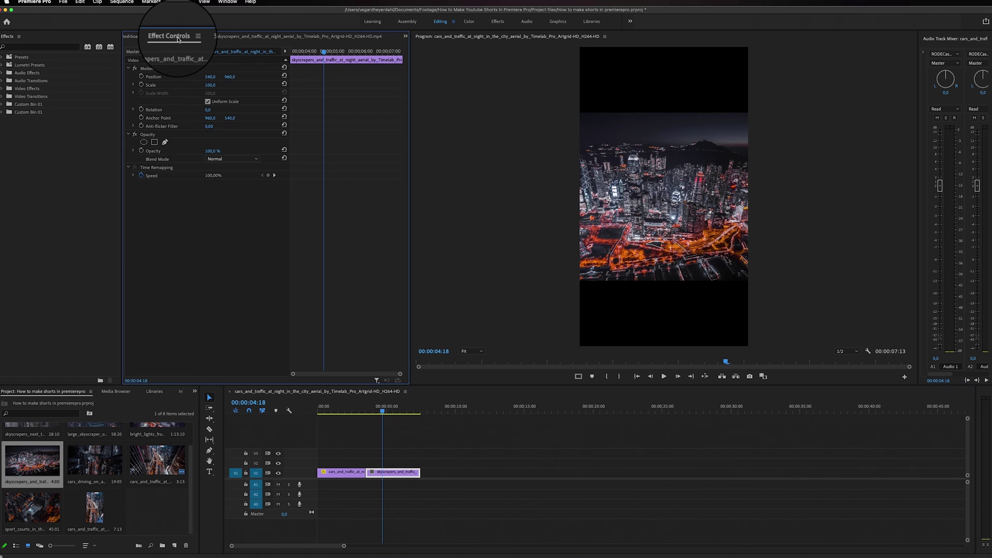
click(211, 84)
text(178)
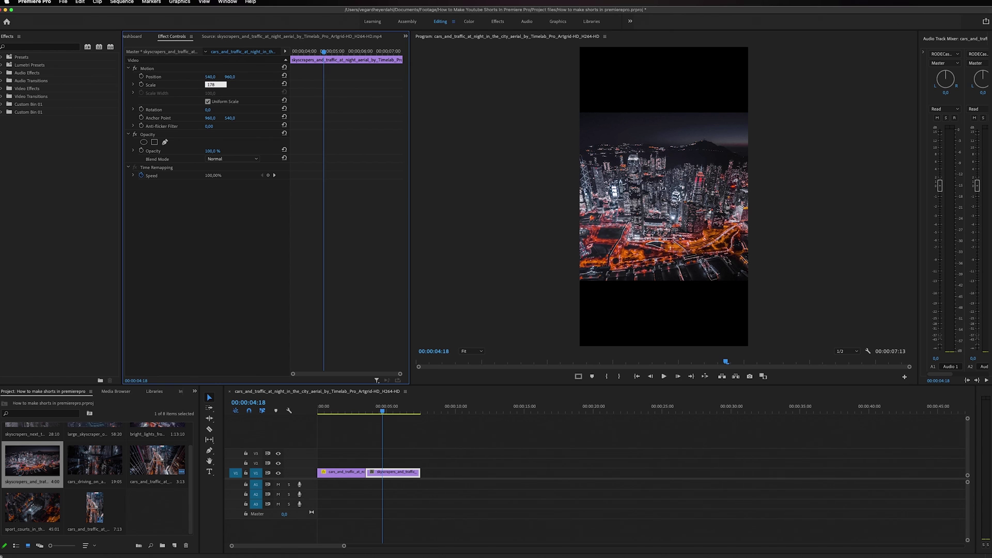
key(Return)
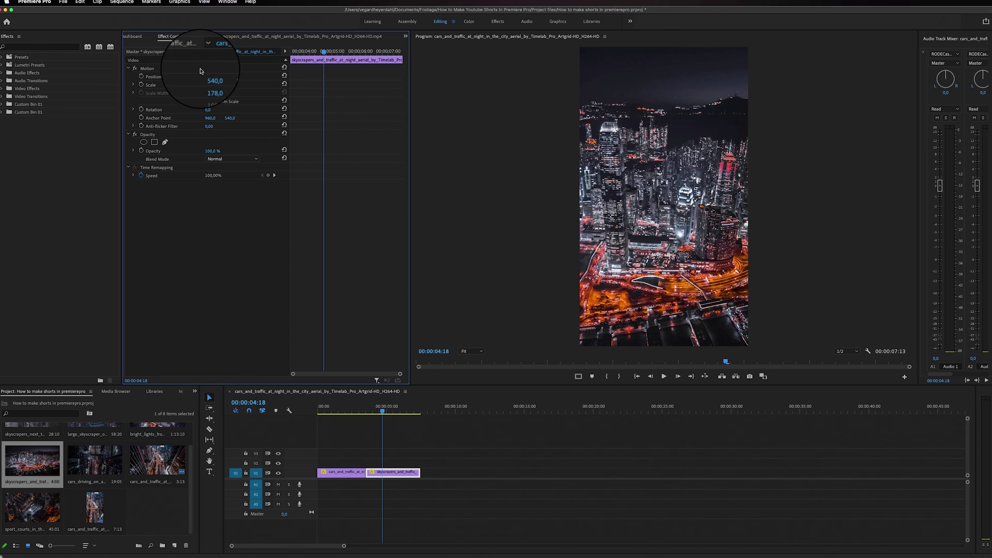
click(326, 406)
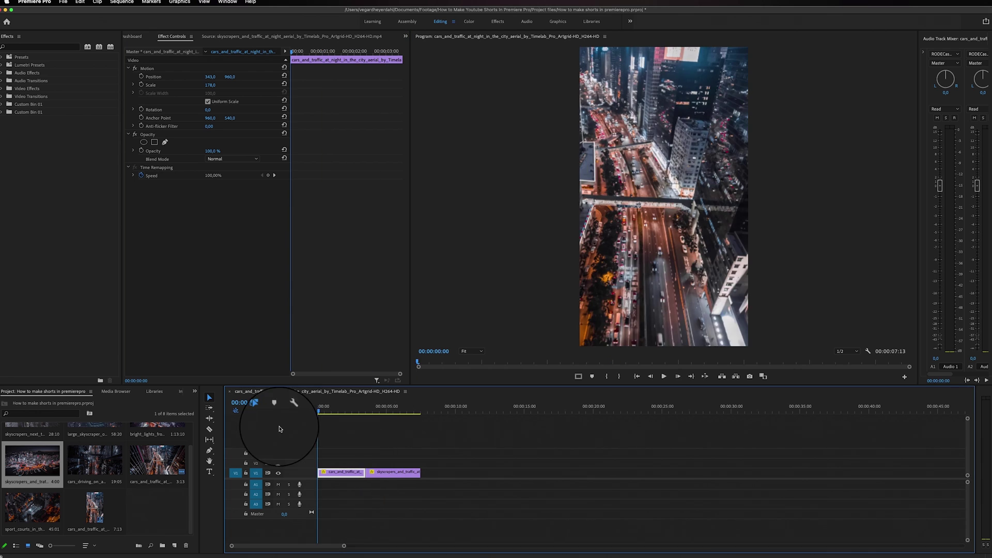
key(space)
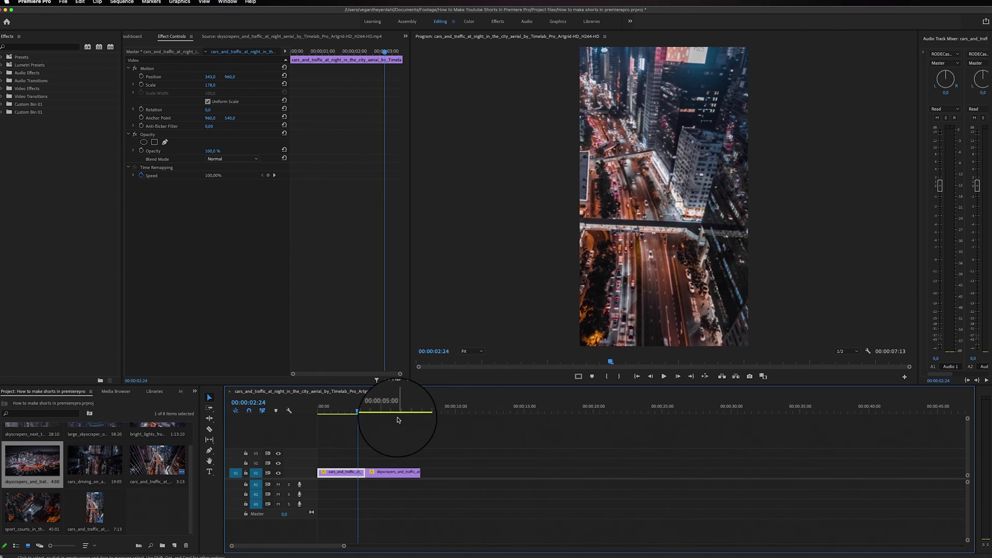
- Set the sequence out point at 00:00:07:13, the end of the second clip
click(319, 408)
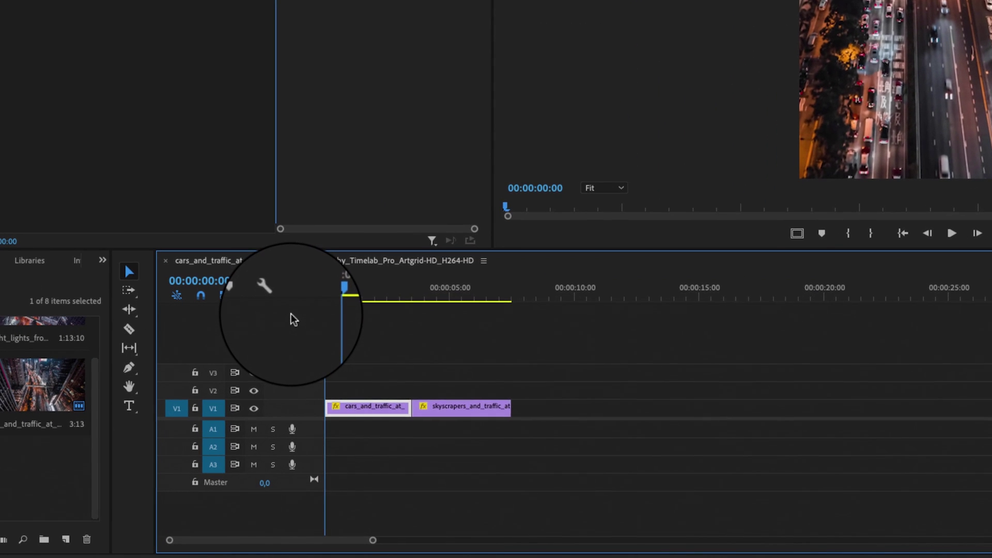
click(505, 289)
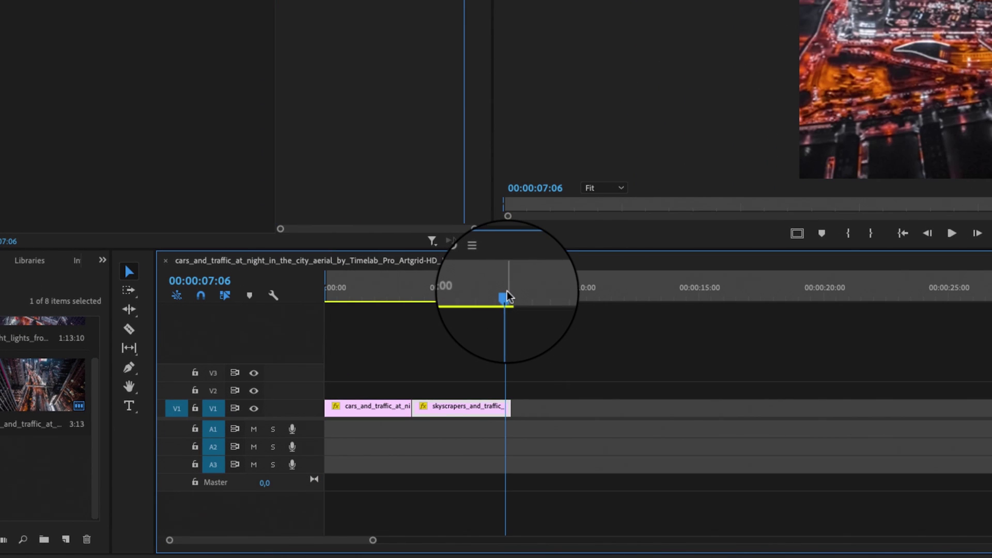
key(o)
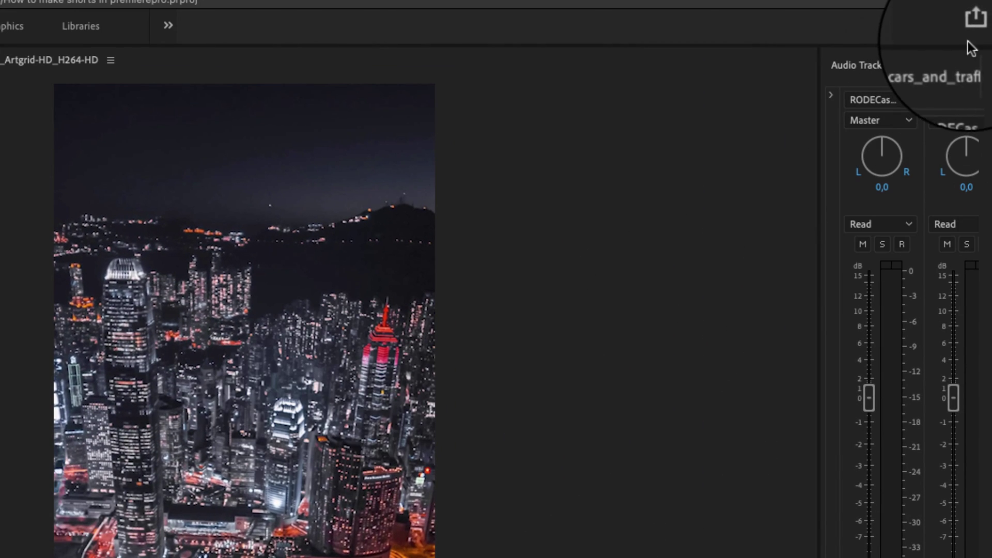
- Quick-export the sequence as H.264 with the High Quality 1080p HD preset
click(975, 23)
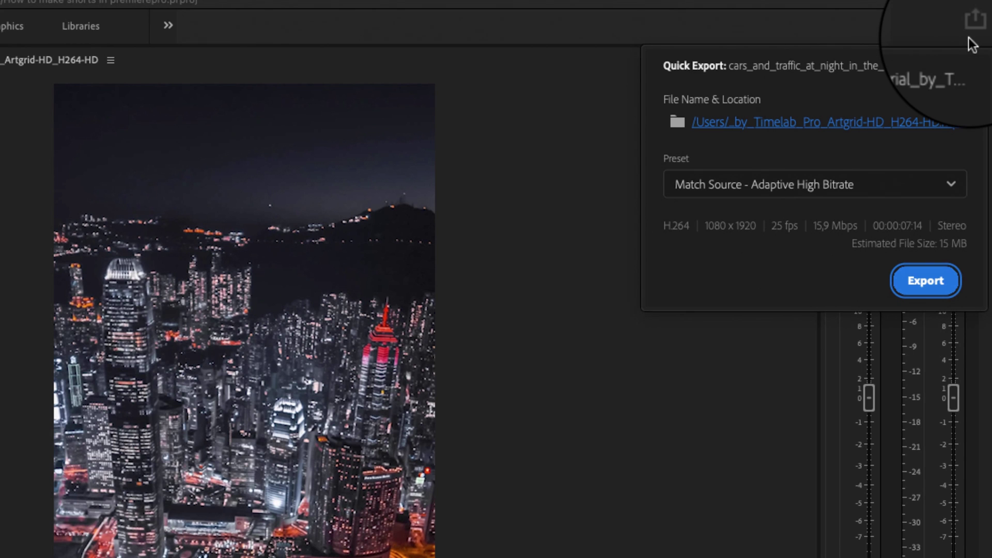
click(784, 186)
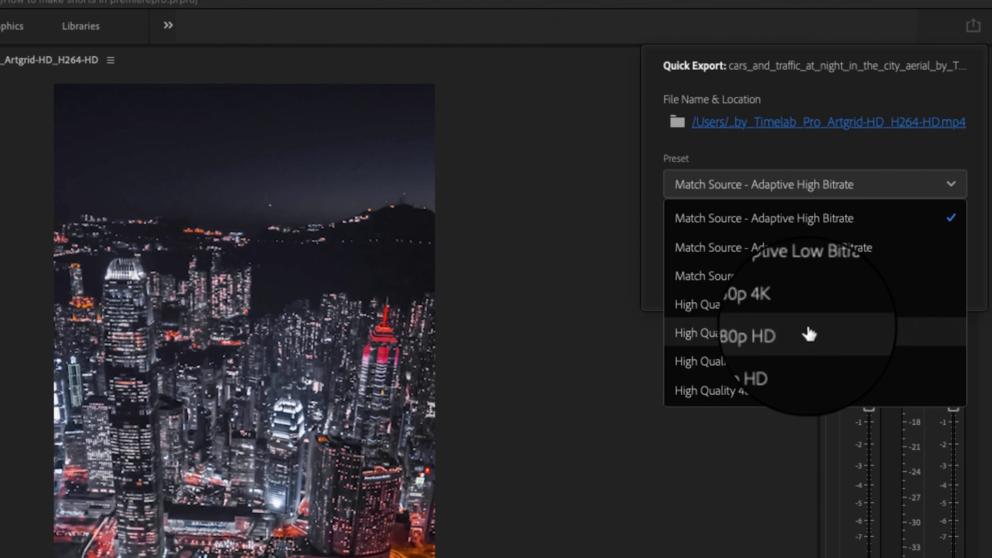
click(791, 334)
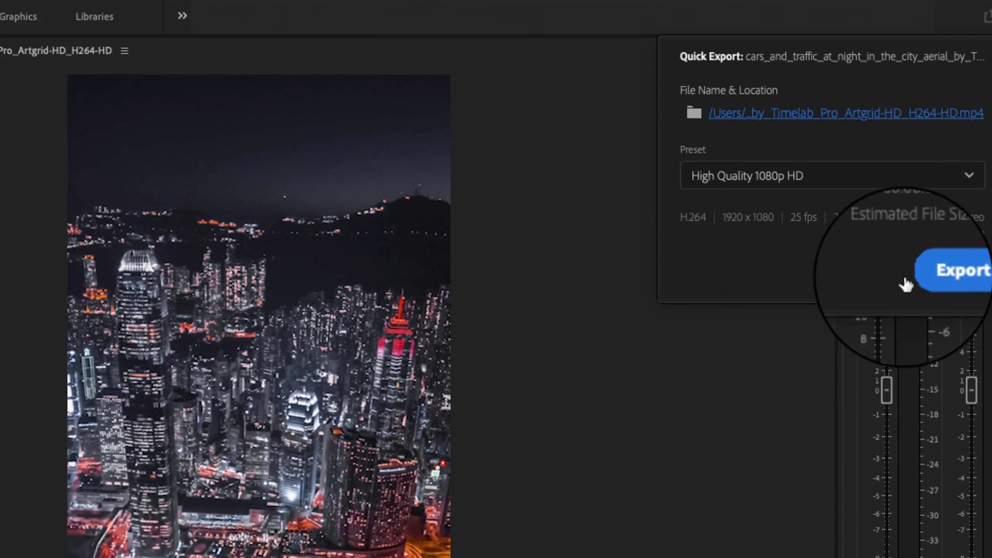
click(957, 270)
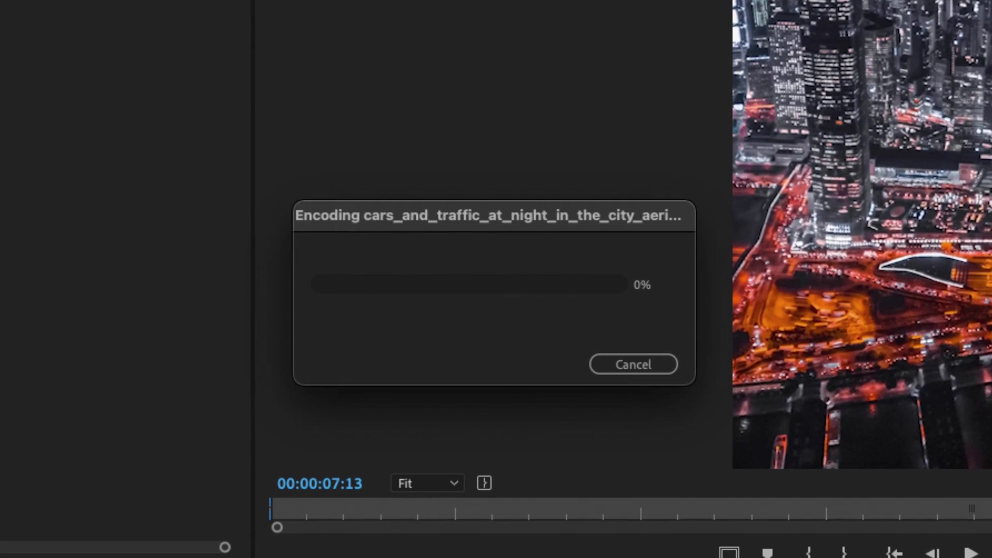